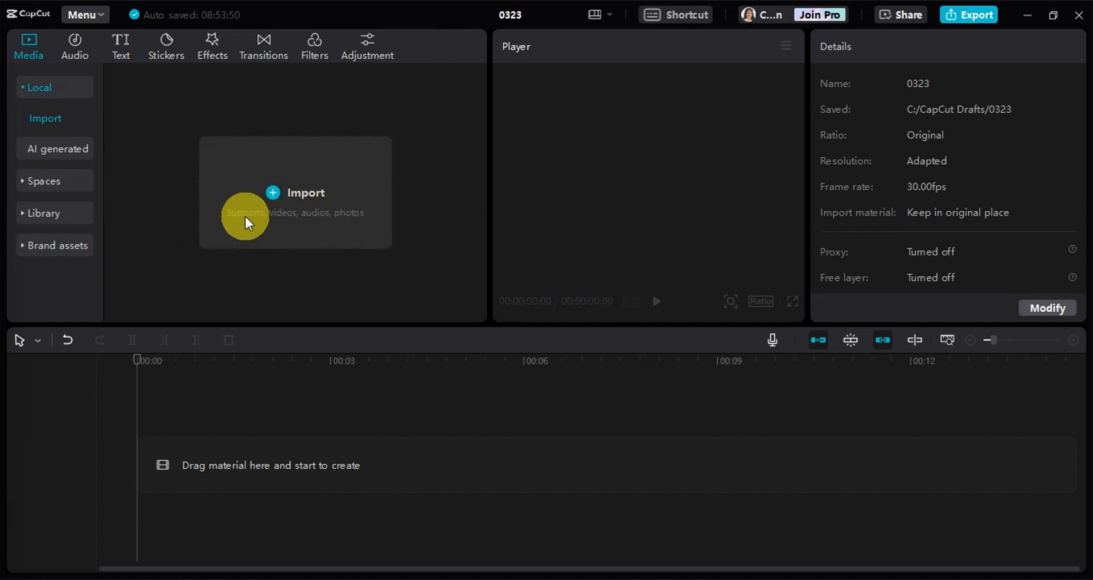
Find the Vlog music track "lo-fi hip hop guitar synth(1447601)" in the audio library and add it to the timeline
click(80, 45)
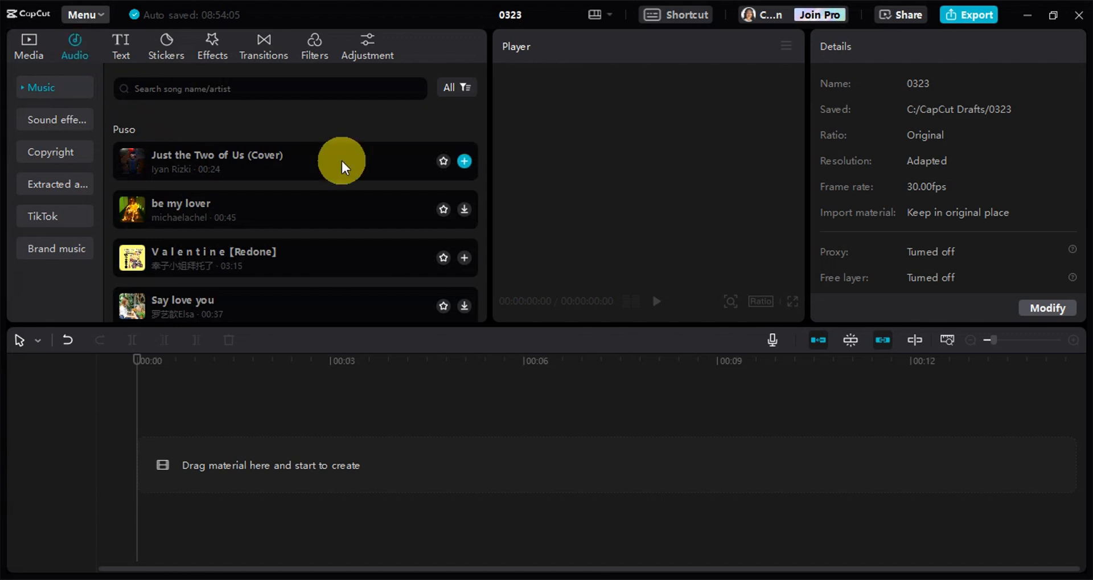
scroll(357, 151, down, 3)
scroll(367, 159, down, 6)
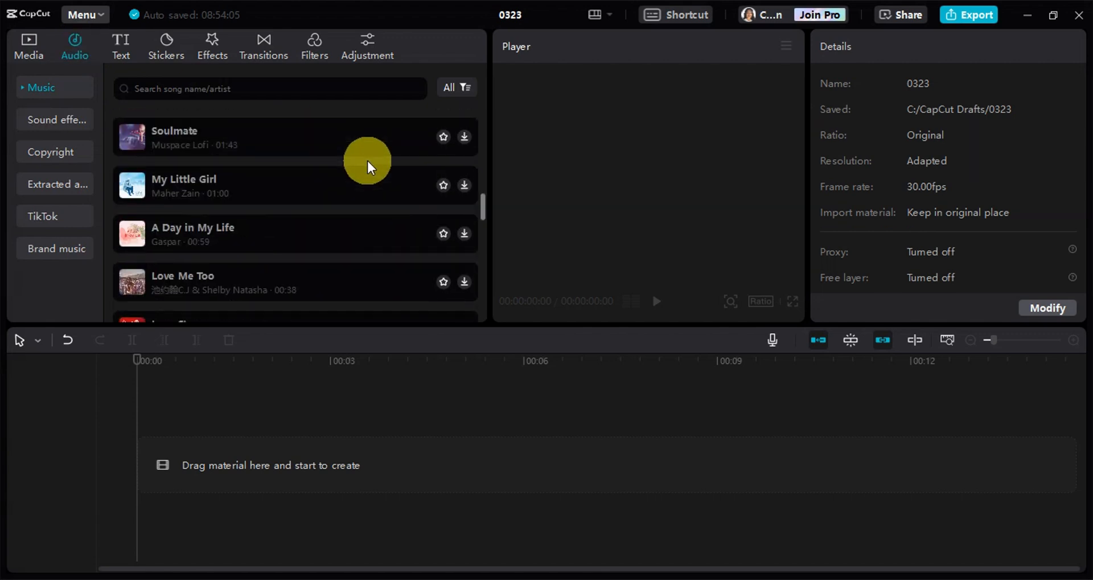
scroll(251, 223, down, 3)
scroll(313, 213, down, 3)
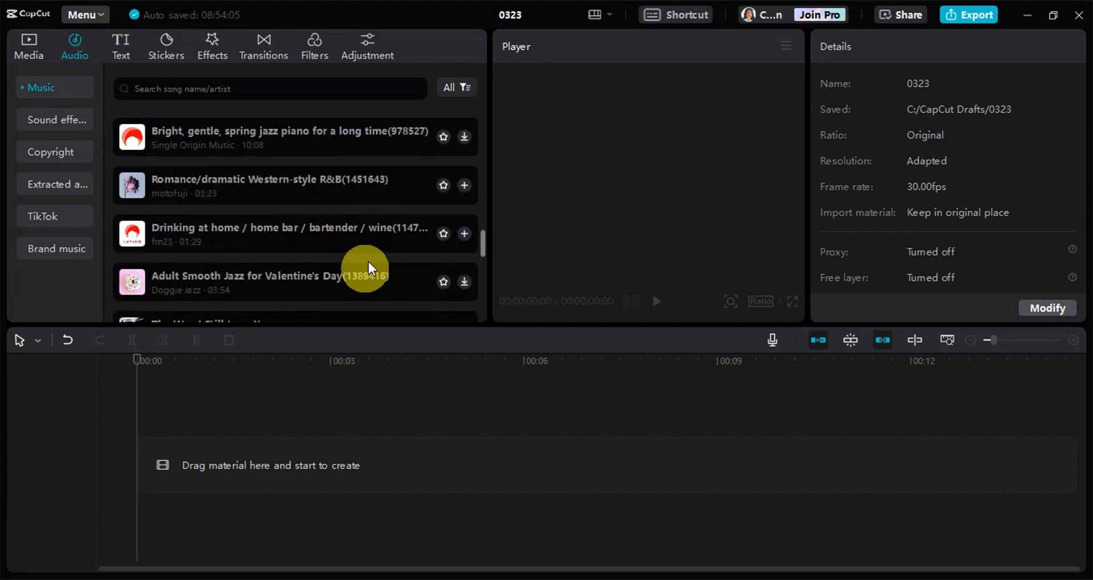
scroll(234, 184, down, 6)
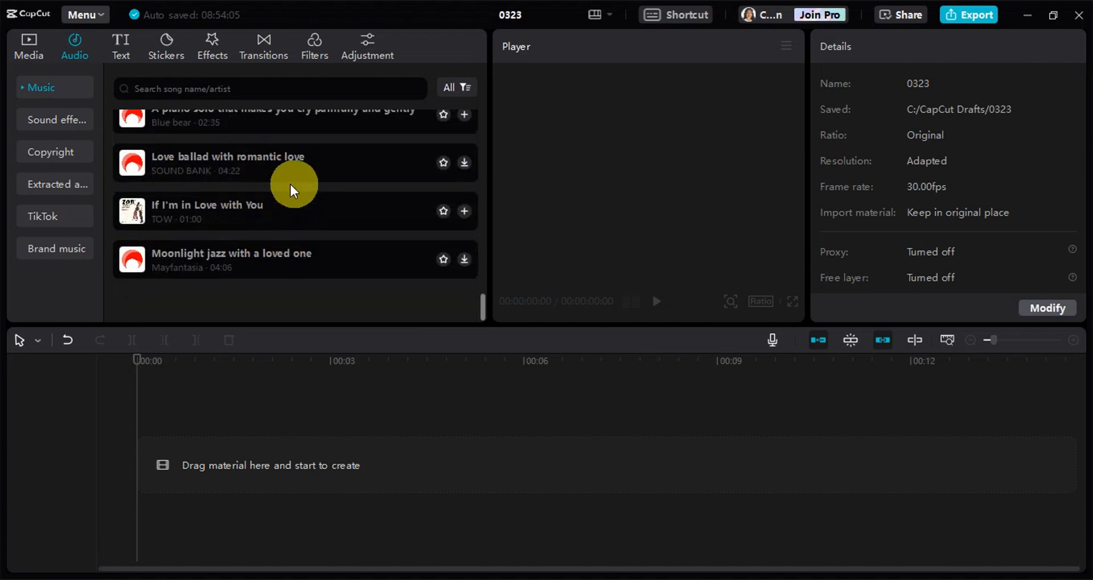
scroll(293, 262, up, 2)
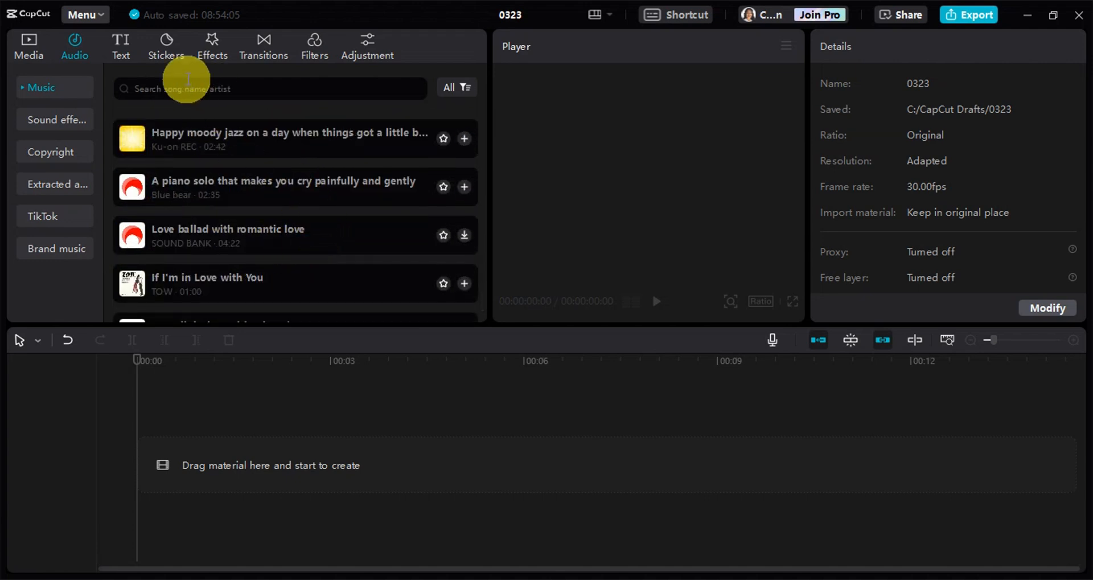
scroll(210, 273, down, 5)
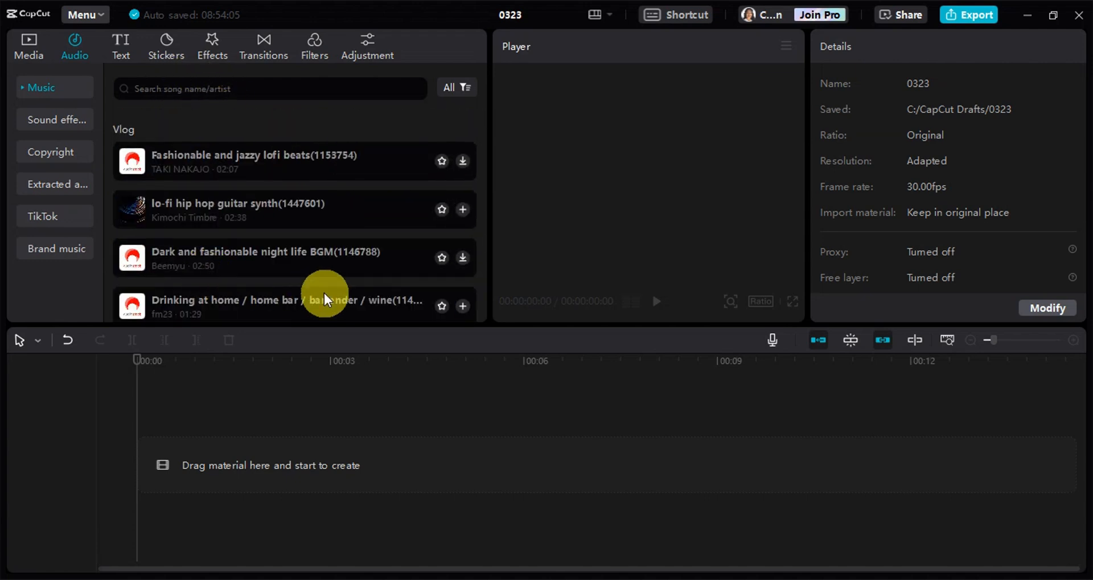
scroll(320, 290, down, 2)
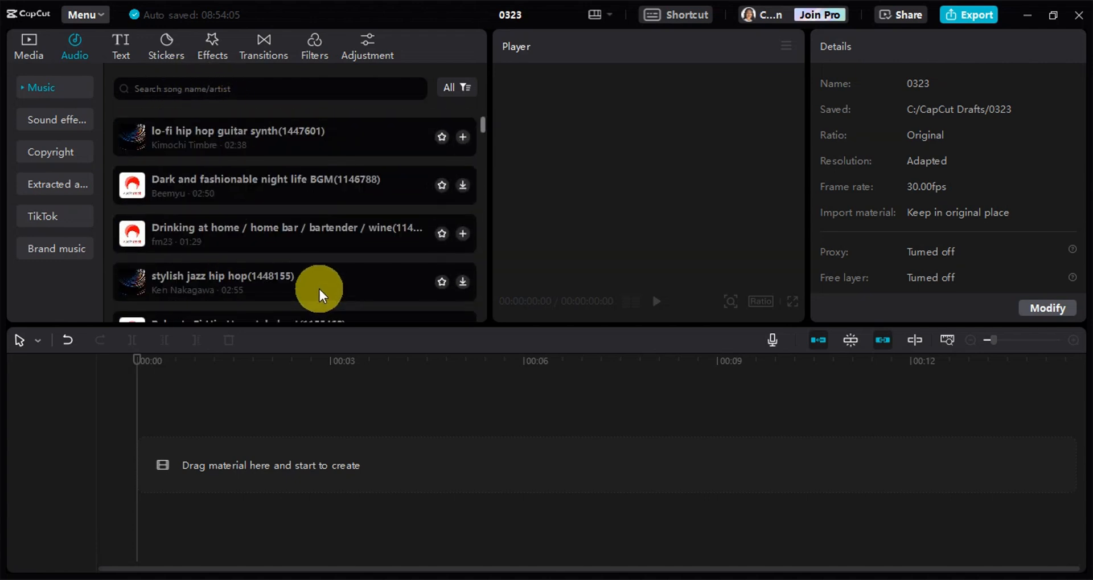
click(463, 138)
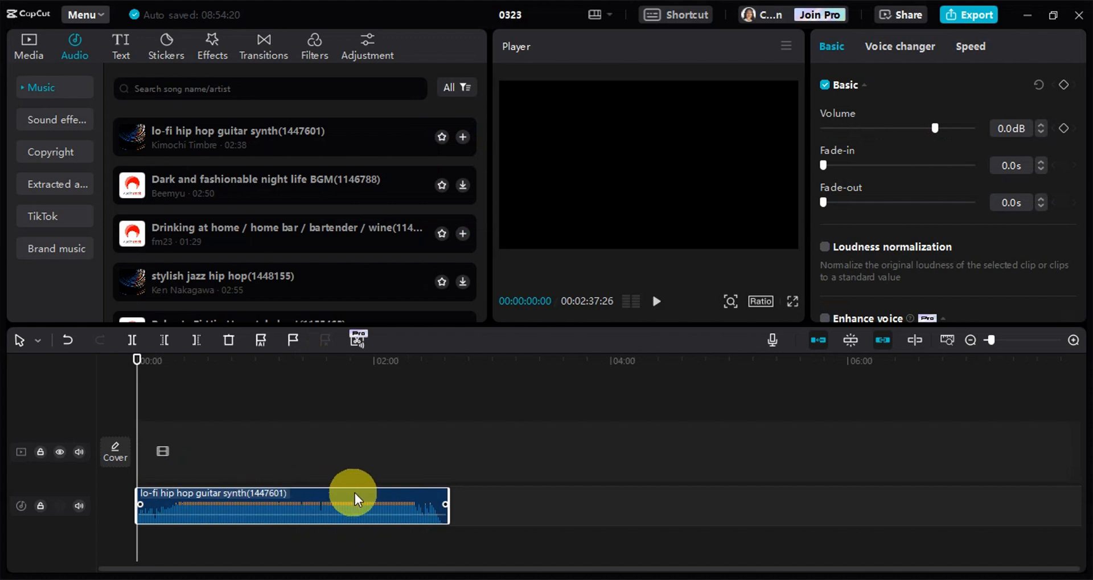
Generate Beat 1 markers on the music clip and try out the Beats 2 option
click(261, 342)
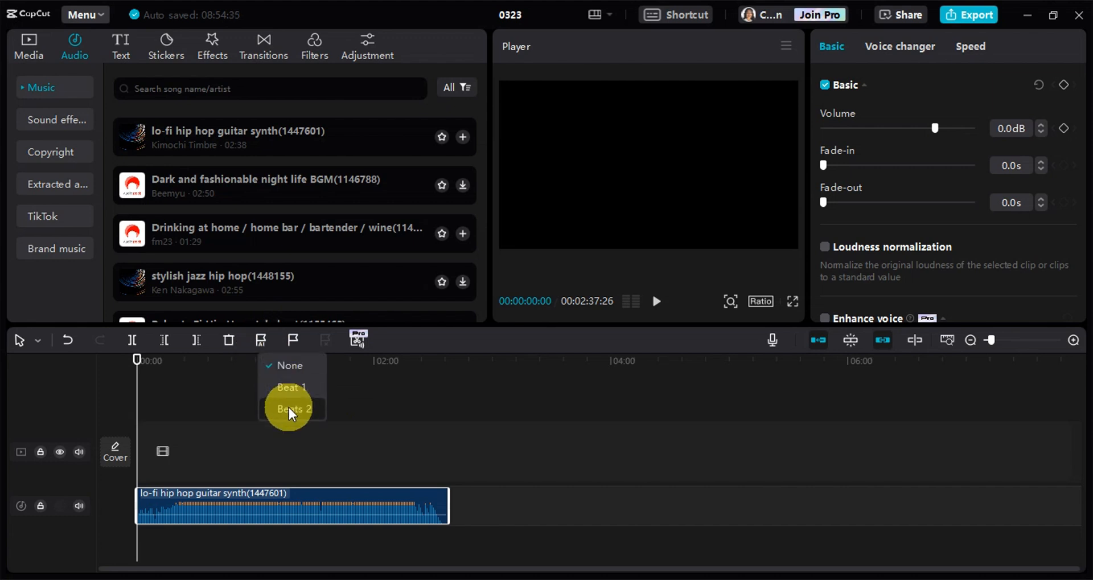
click(287, 386)
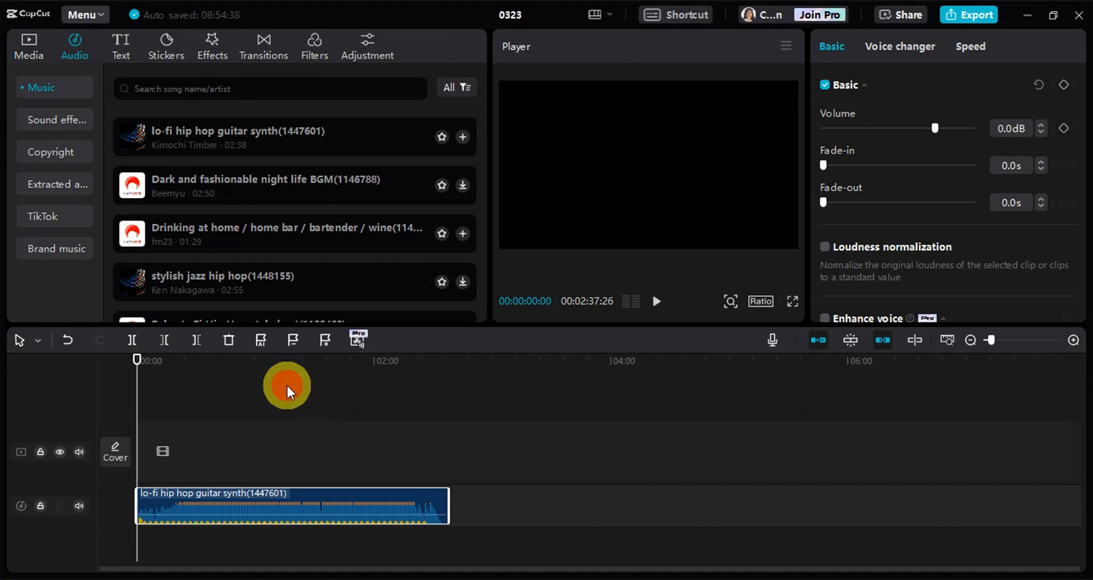
drag(145, 402, 256, 419)
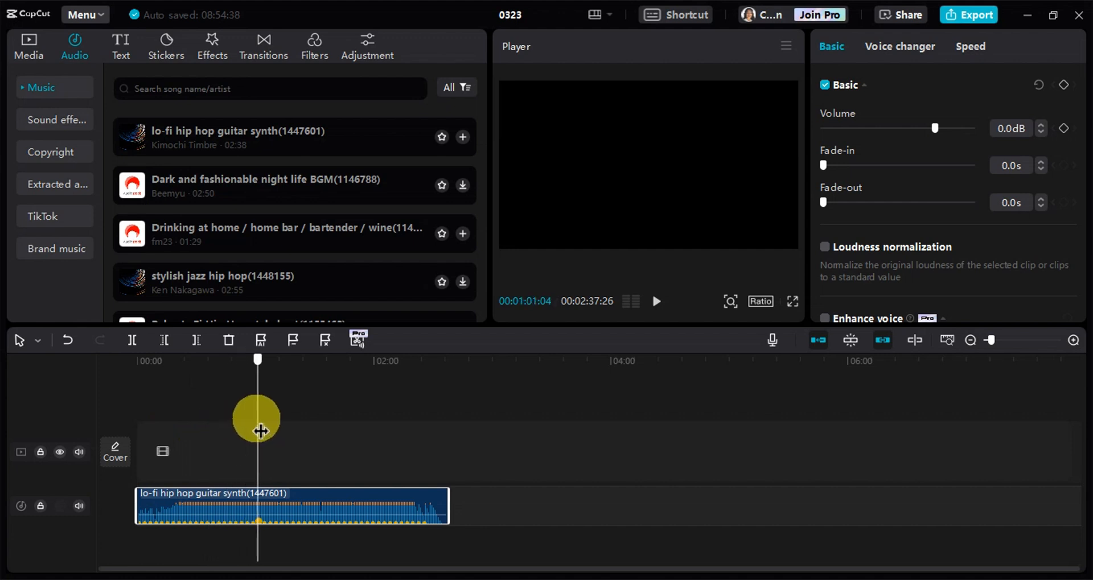
click(264, 340)
click(279, 405)
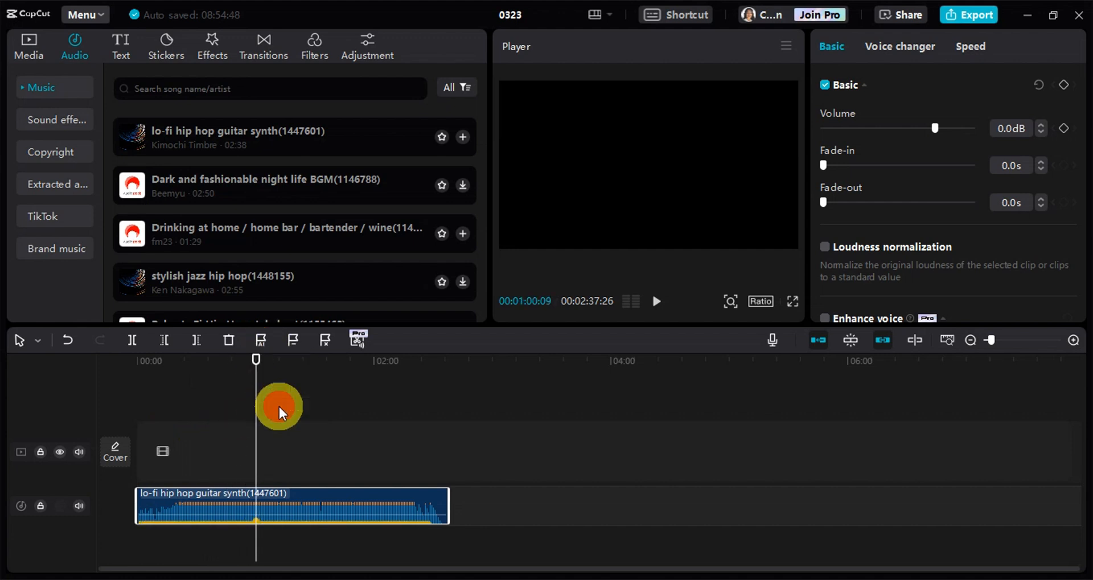
Set the music clip's automatic beat markers to Beat 1 and return the playhead to the start of the timeline
drag(258, 395, 122, 429)
click(260, 339)
click(283, 388)
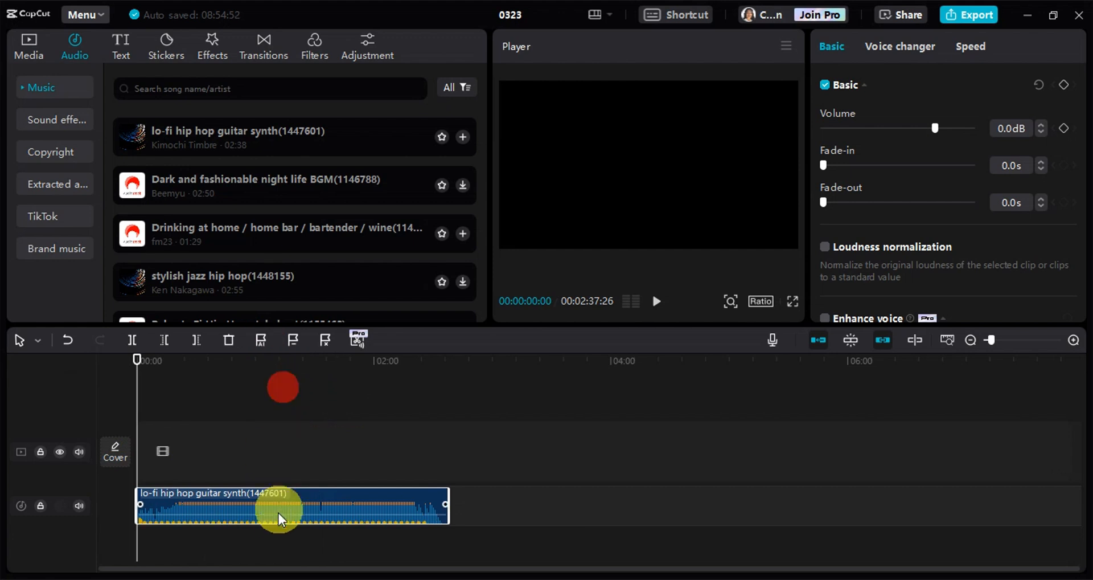
ctrl+scroll(275, 524, up, 4)
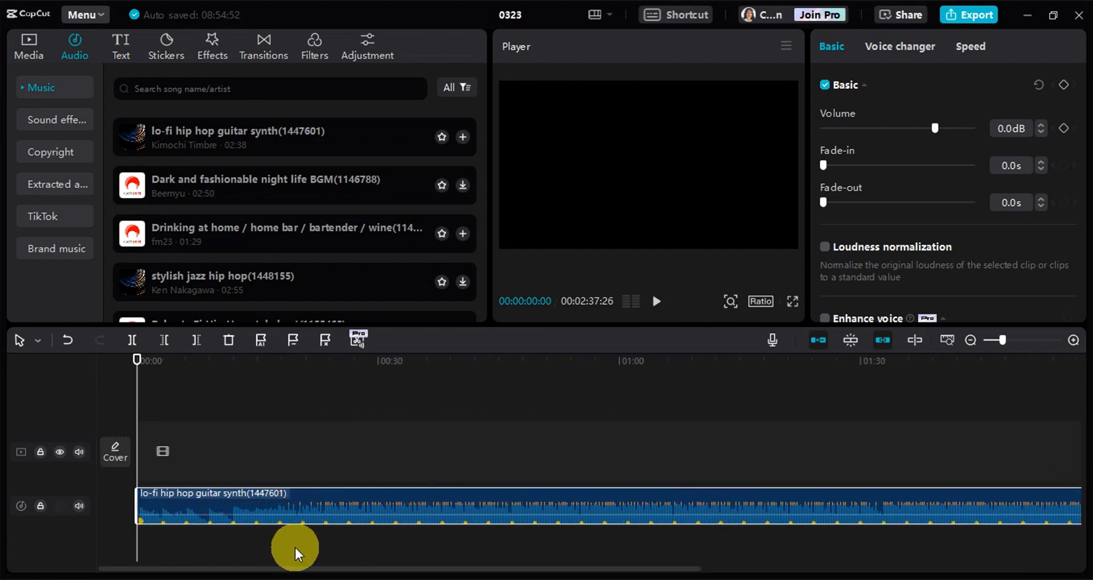
ctrl+scroll(295, 544, down, 1)
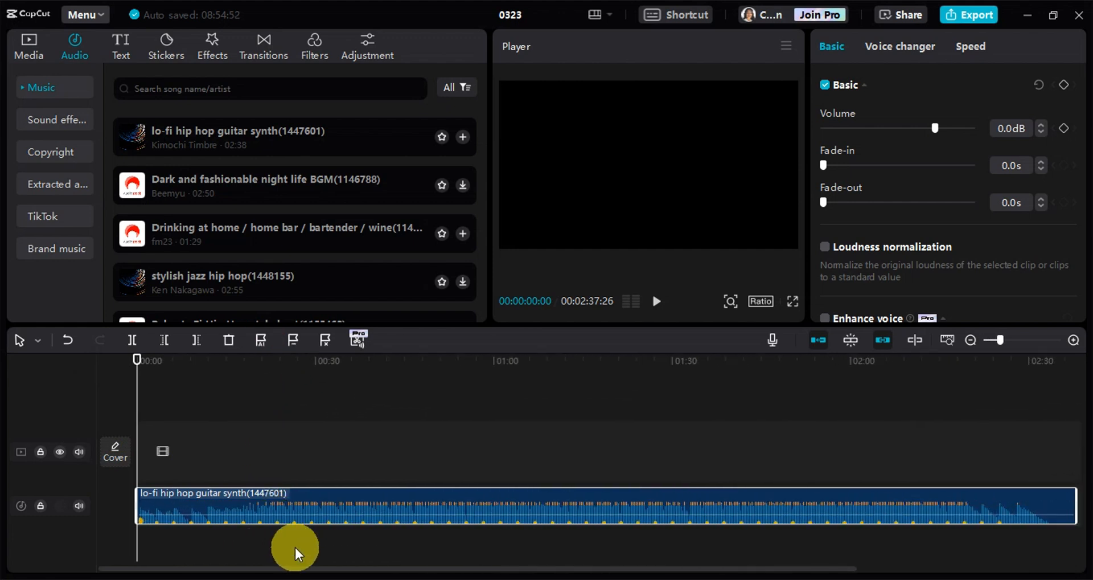
click(148, 401)
drag(158, 414, 5, 523)
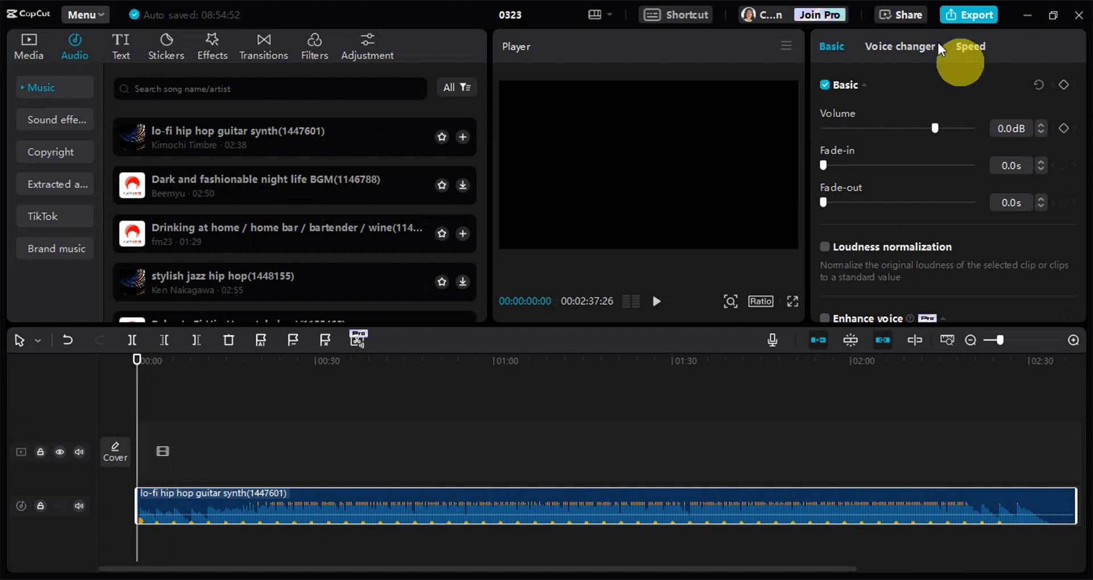
Open the Life category of the stock media library and go to its skateboard, guitarist and painting clips
click(41, 44)
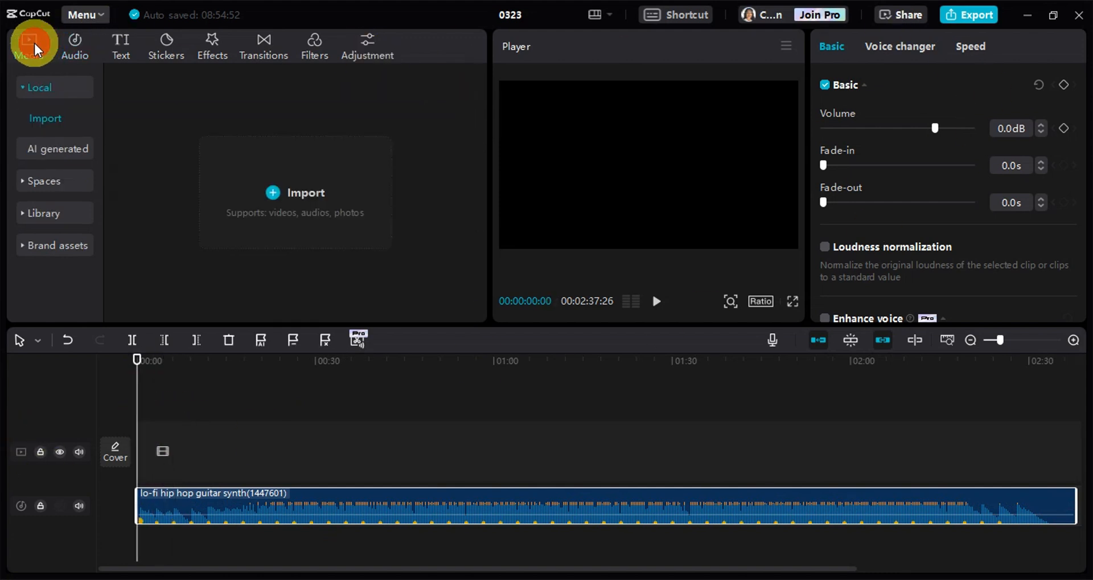
click(46, 148)
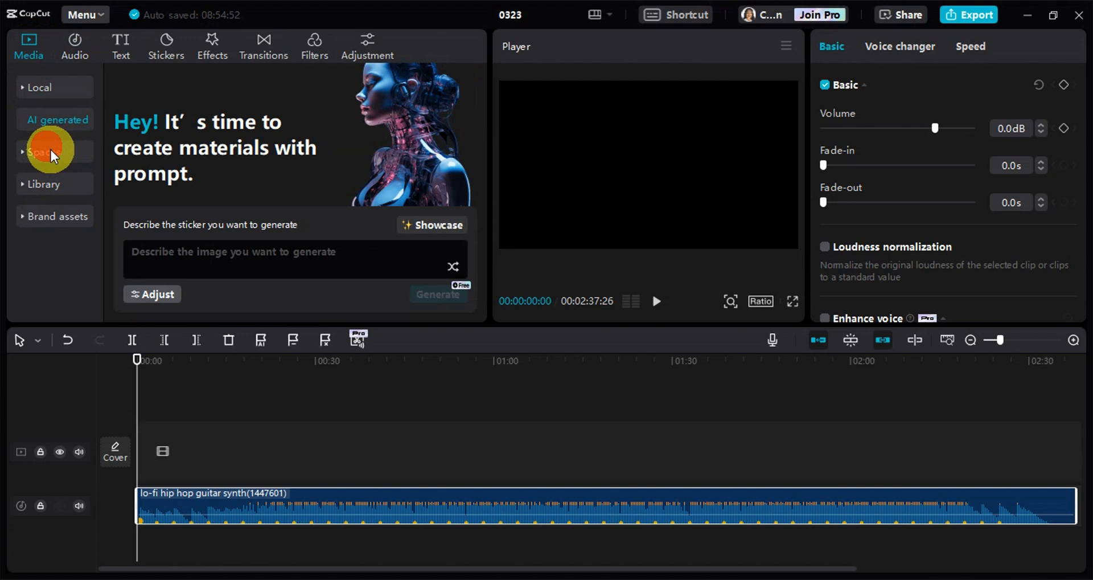
click(46, 184)
scroll(172, 197, down, 10)
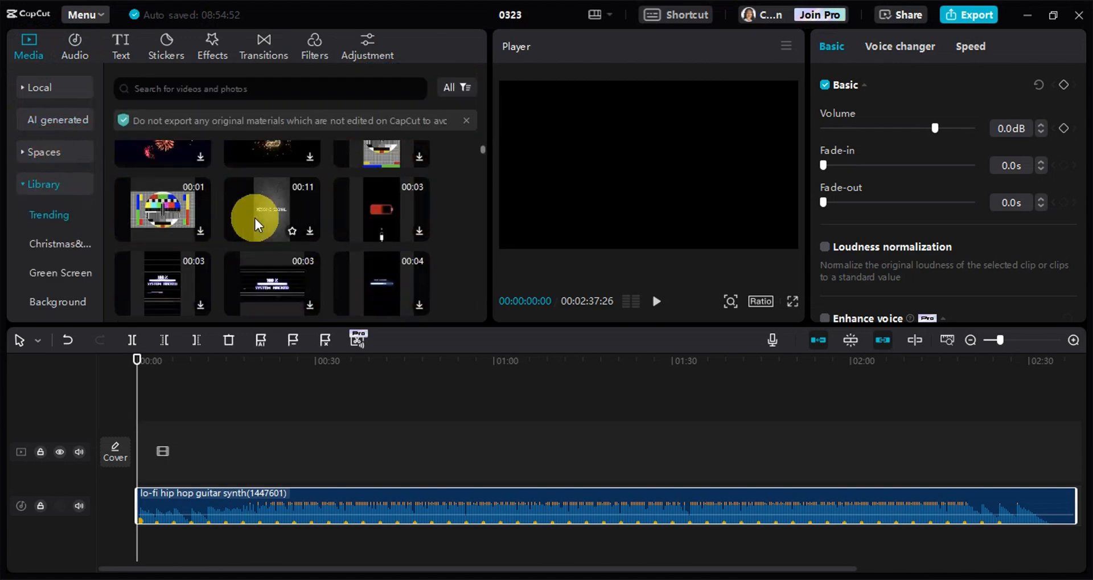
scroll(295, 230, down, 10)
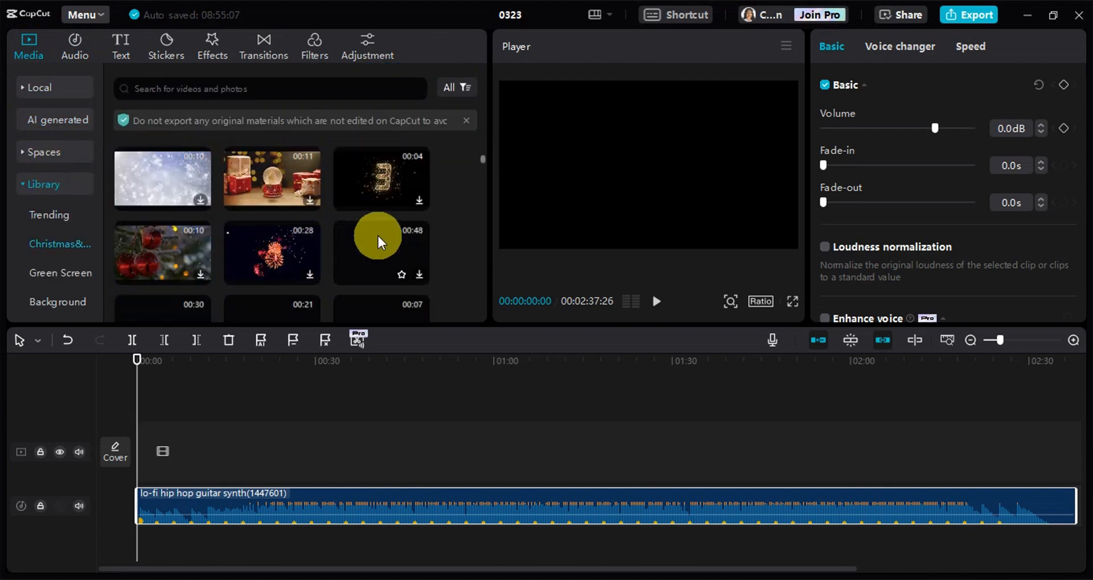
scroll(203, 235, down, 5)
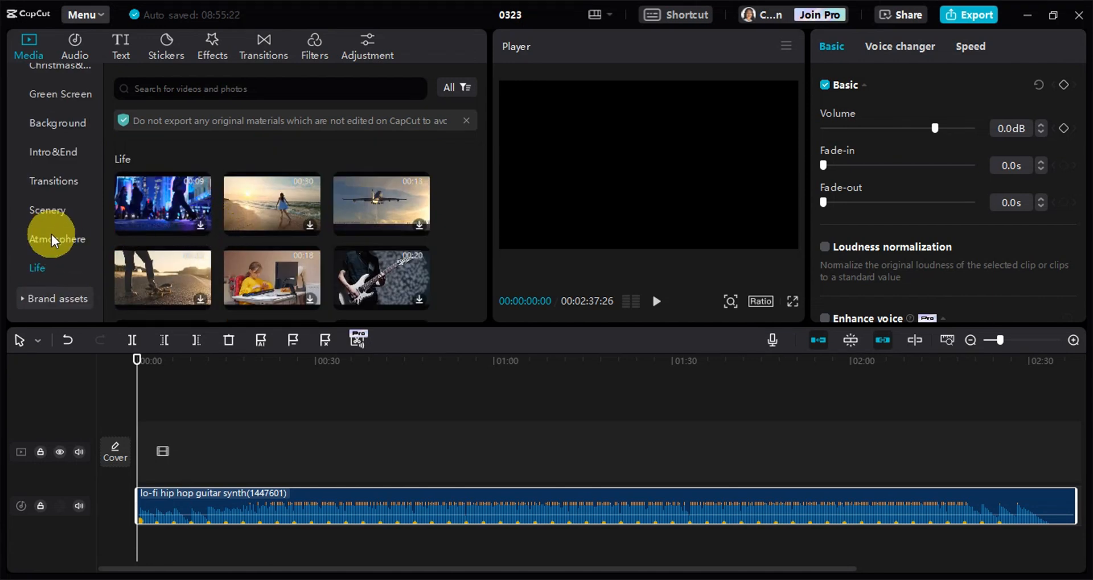
scroll(233, 306, down, 2)
Download the painting, skateboard, girl typing, overhead laptop, guitarist and cycling clips from the Life category
click(202, 300)
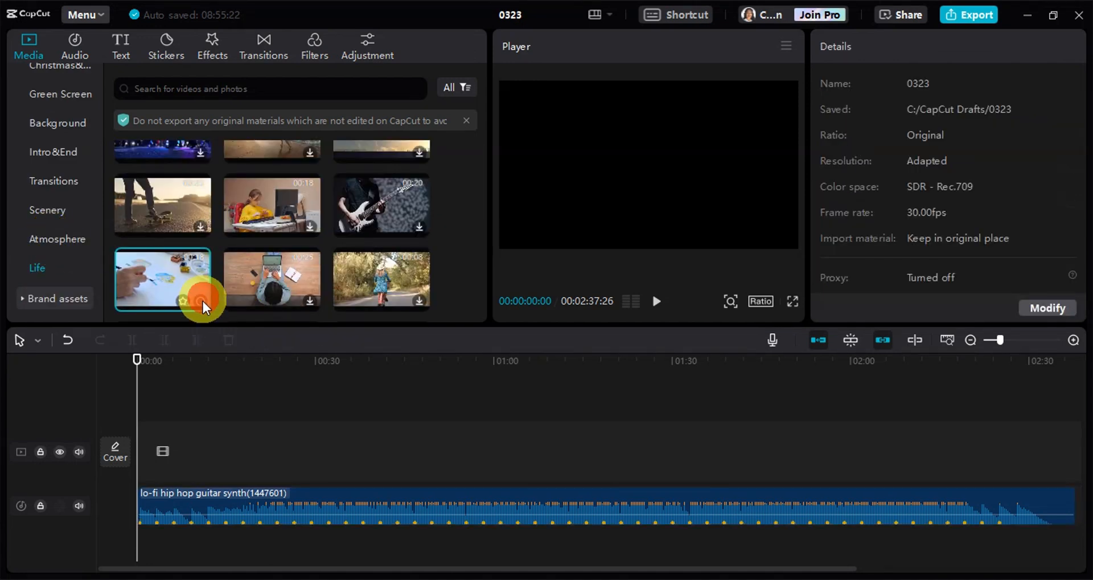
click(201, 228)
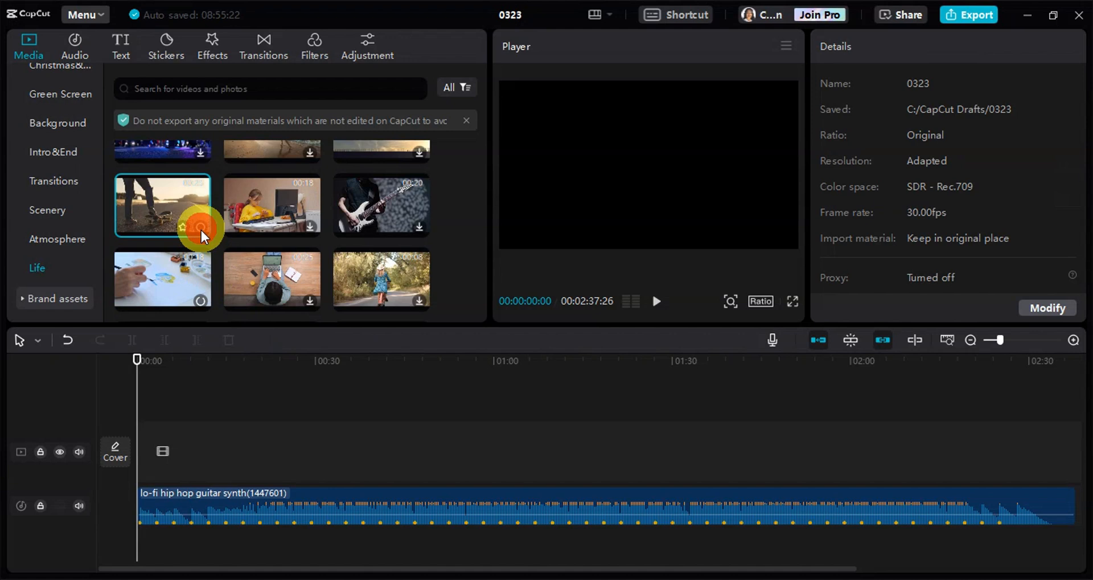
click(308, 228)
click(311, 300)
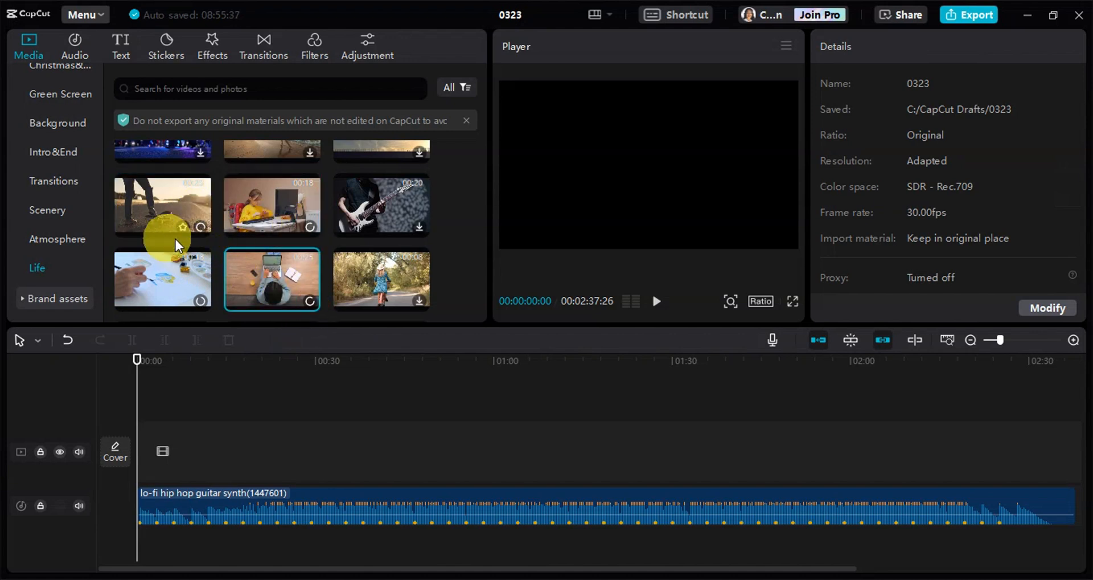
click(419, 228)
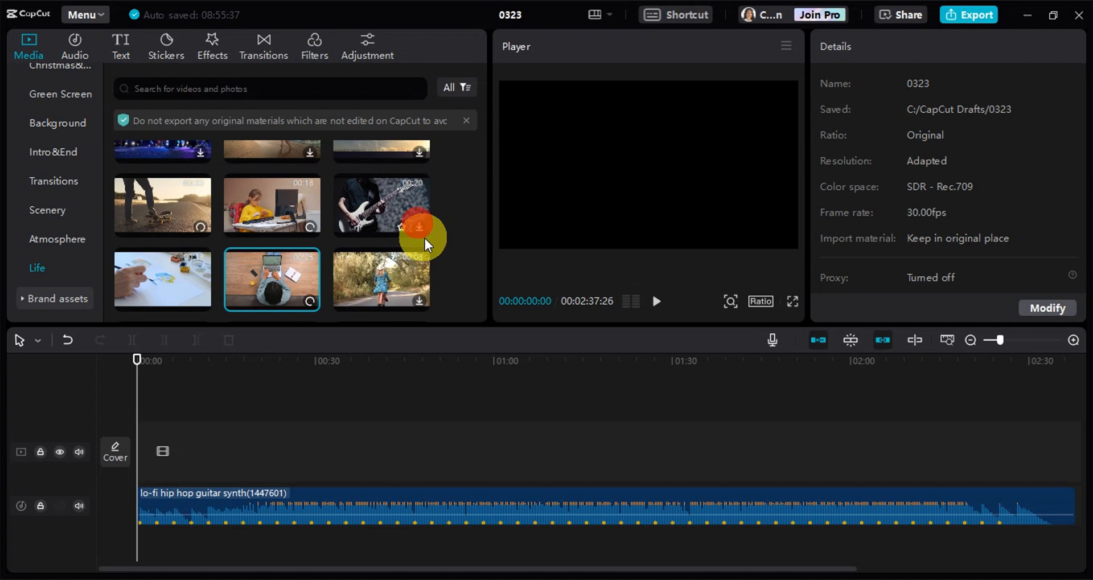
click(419, 300)
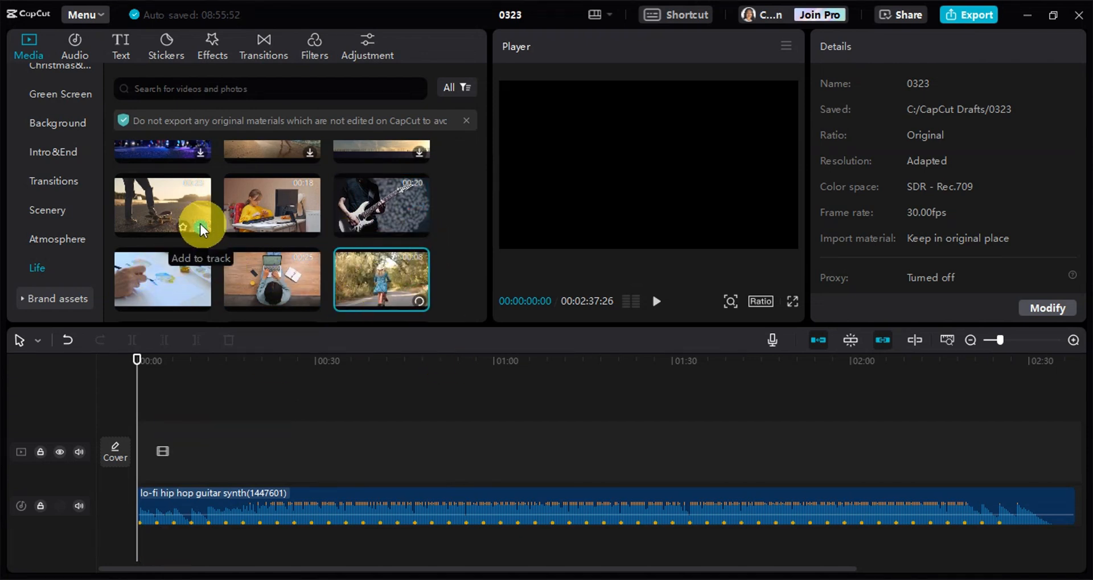
Add the skateboard, girl typing, guitarist, painting, overhead laptop and cycling clips to the main video track
click(199, 228)
scroll(196, 268, down, 2)
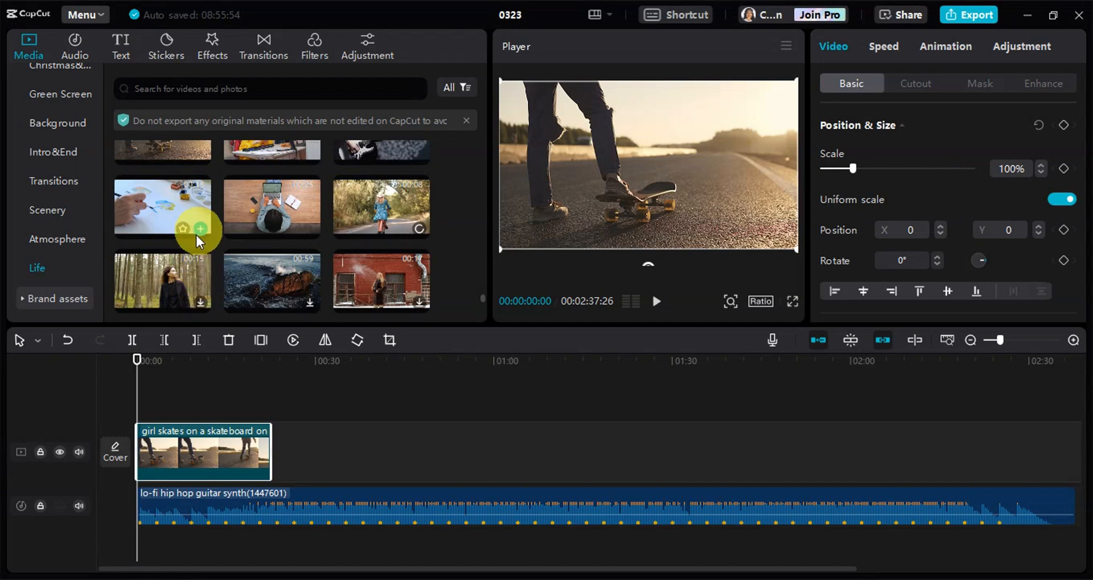
scroll(324, 243, up, 2)
click(310, 229)
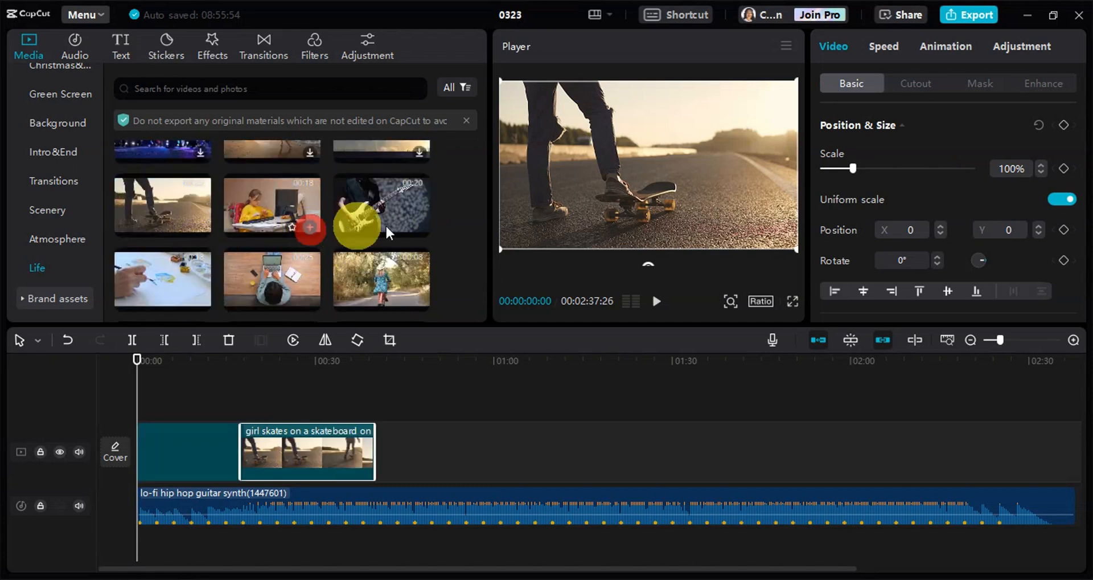
click(417, 228)
click(196, 297)
click(310, 298)
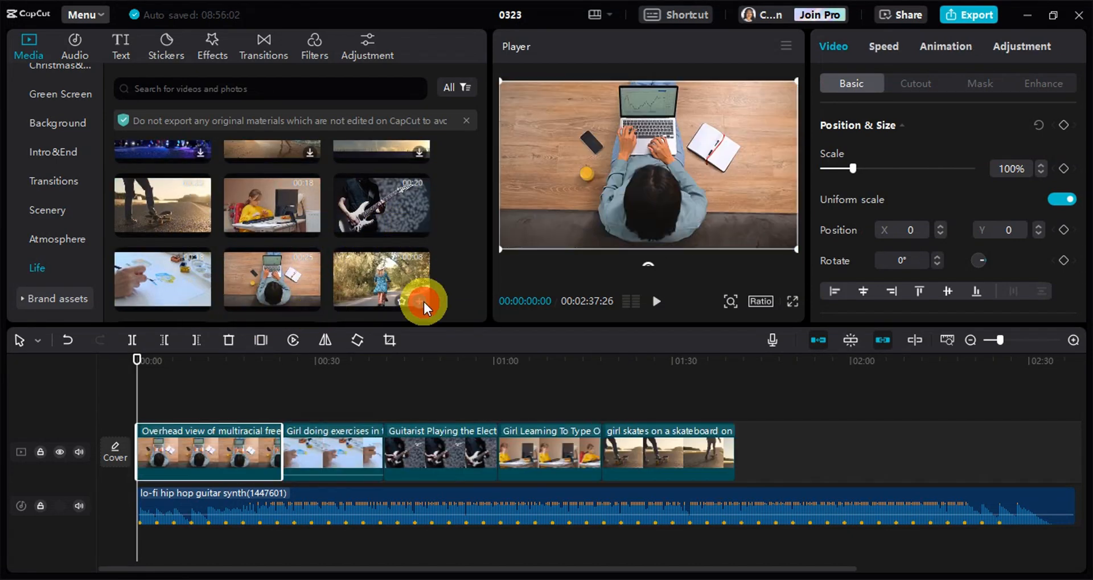
click(421, 300)
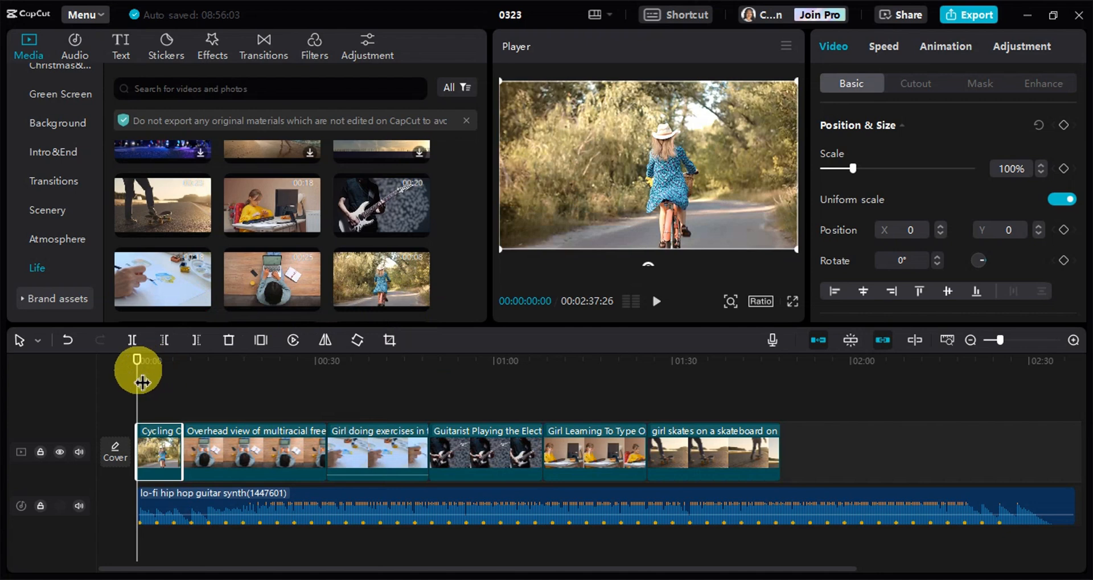
Cut off the ends of the cycling and overhead laptop clips at successive beat markers of the music
drag(139, 370, 161, 394)
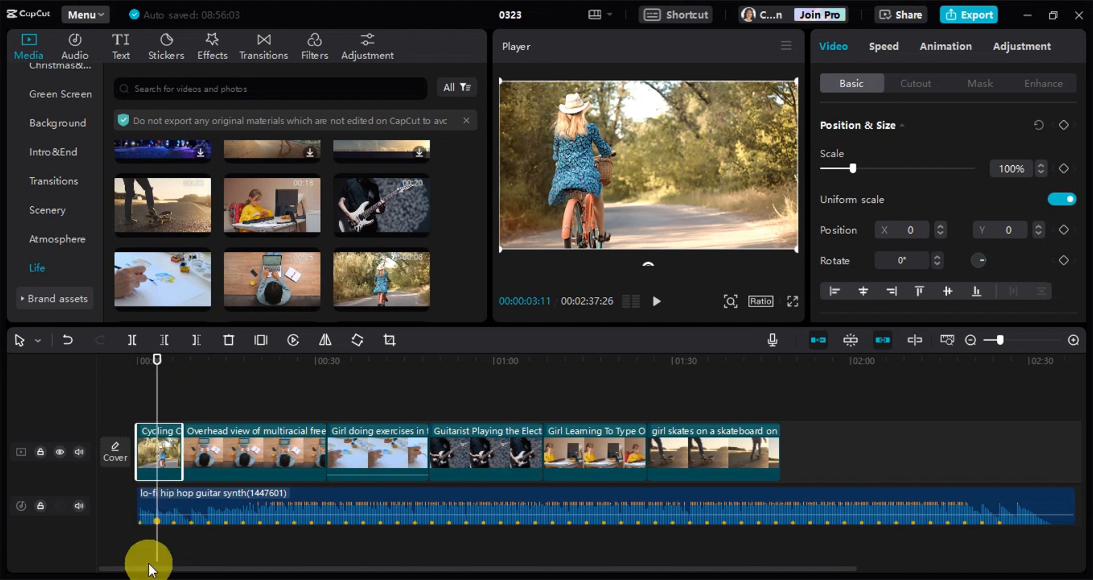
click(193, 342)
click(161, 373)
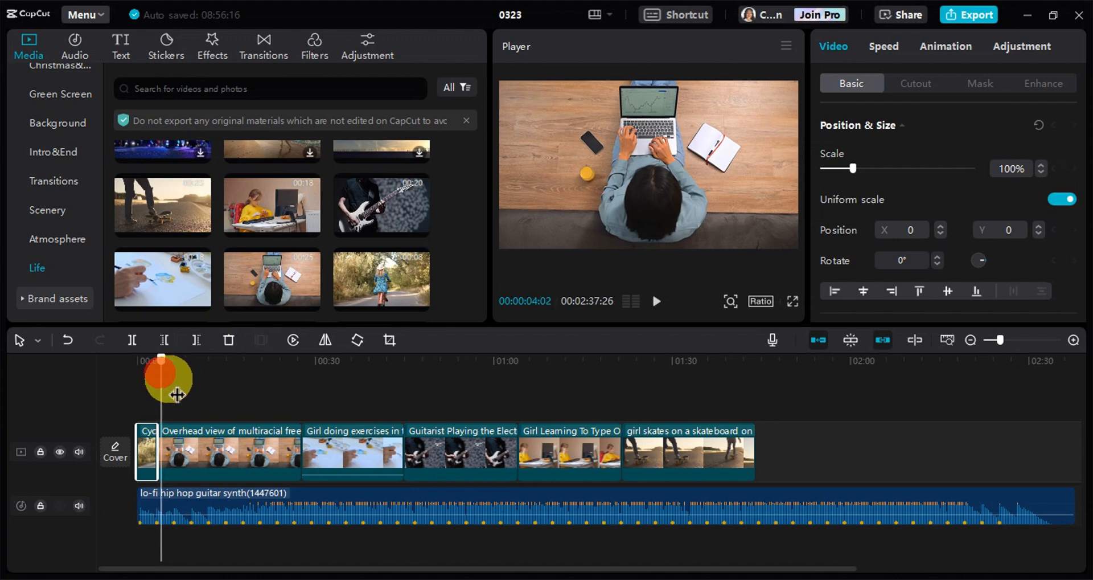
drag(178, 393, 224, 409)
click(198, 341)
Cut off the ends of the painting and guitarist clips at the next two beat markers
click(217, 446)
click(196, 340)
click(198, 406)
click(231, 434)
click(196, 343)
Cut off the ends of the girl typing and skateboard clips at the following two beat markers
click(244, 437)
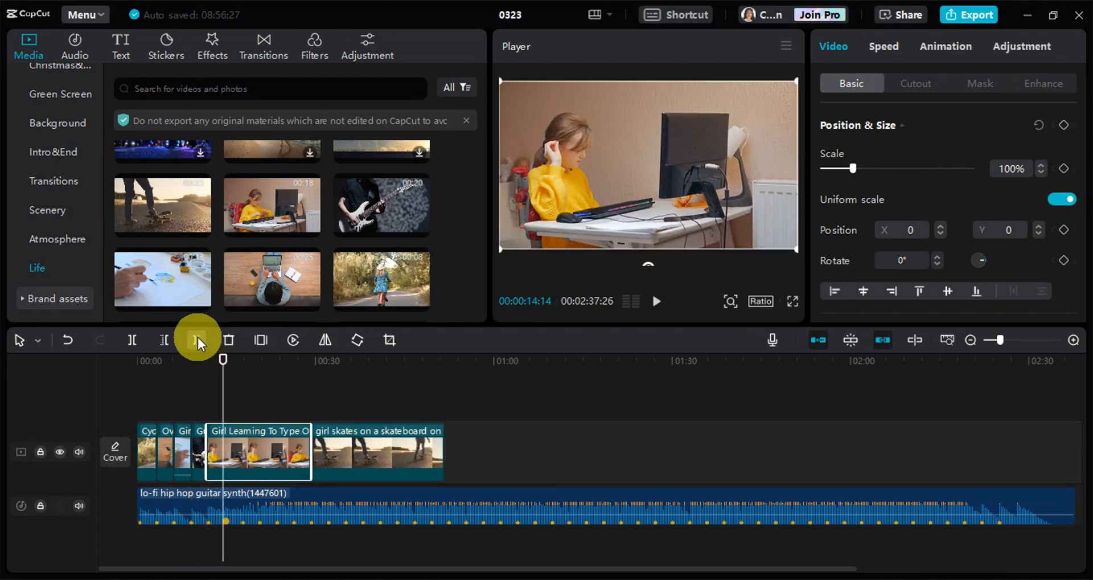
click(197, 341)
drag(224, 366, 241, 378)
click(196, 342)
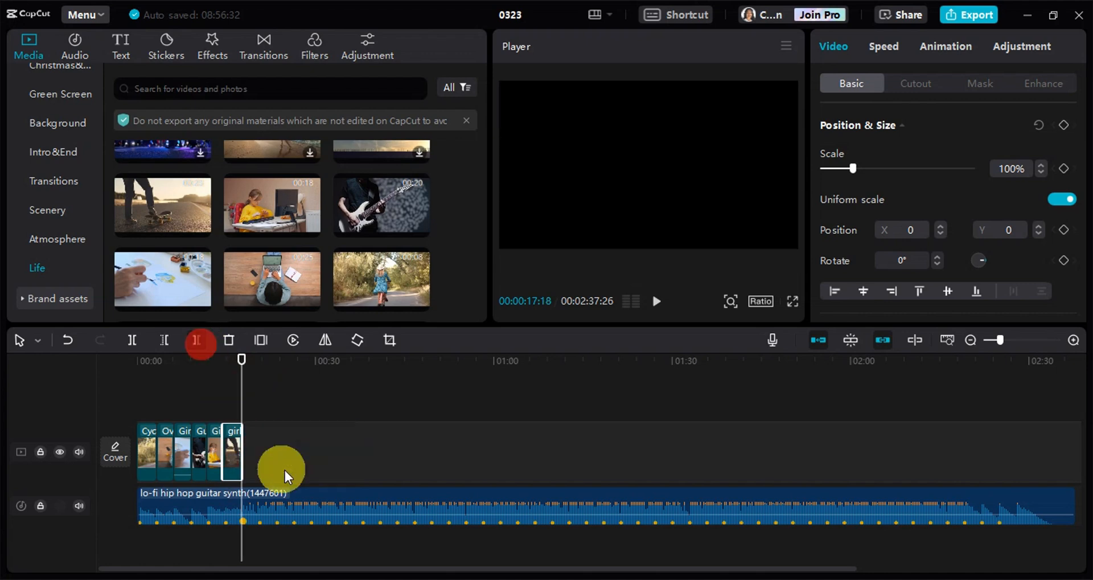
Copy the six trimmed clips and paste the set twice in a row after the originals on the main track
drag(307, 451, 134, 439)
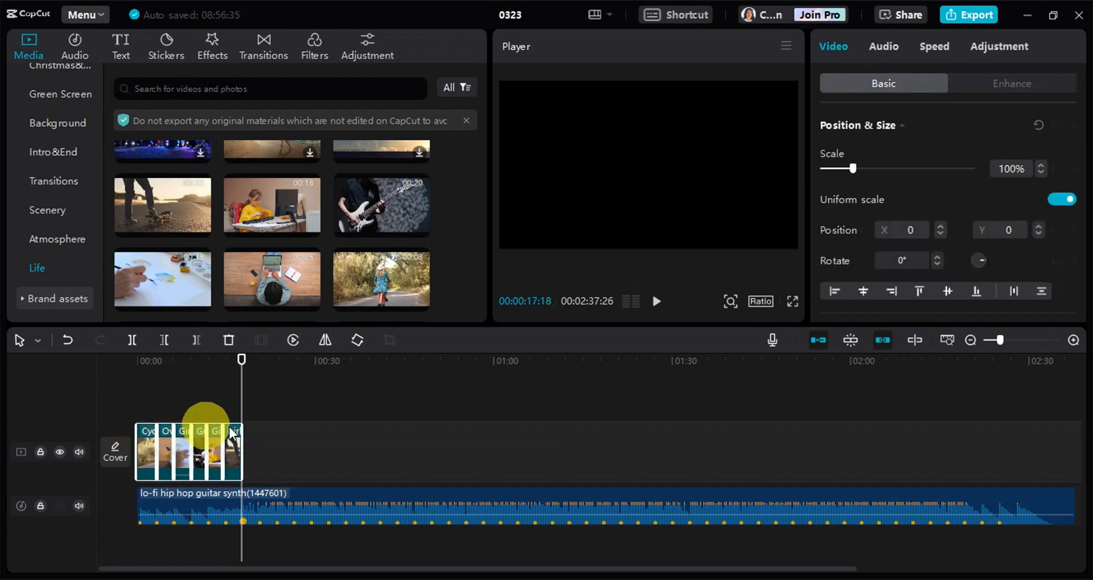
key(ctrl+c)
key(ctrl+v)
drag(267, 431, 254, 499)
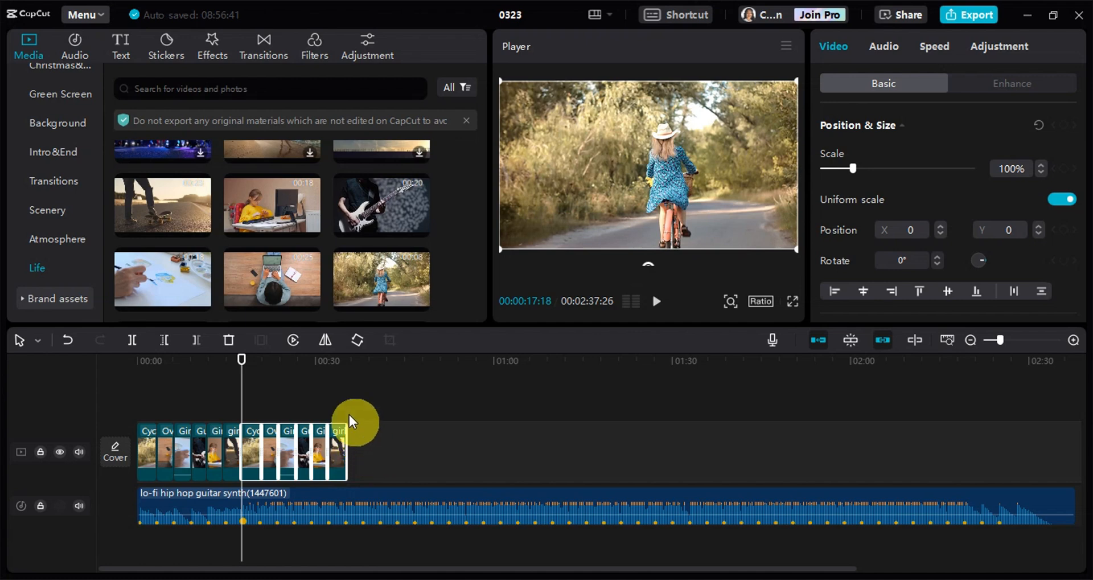
key(ctrl+v)
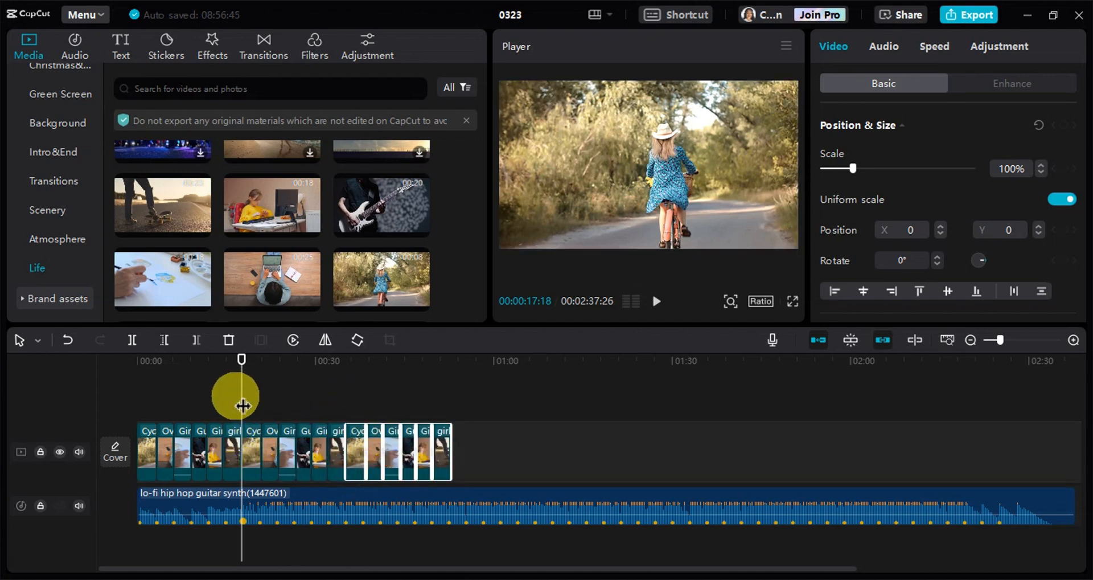
mouse_move(243, 406)
mouse_down()
mouse_move(261, 401)
mouse_move(278, 417)
mouse_move(276, 401)
mouse_move(338, 441)
mouse_move(456, 454)
mouse_move(428, 452)
mouse_up()
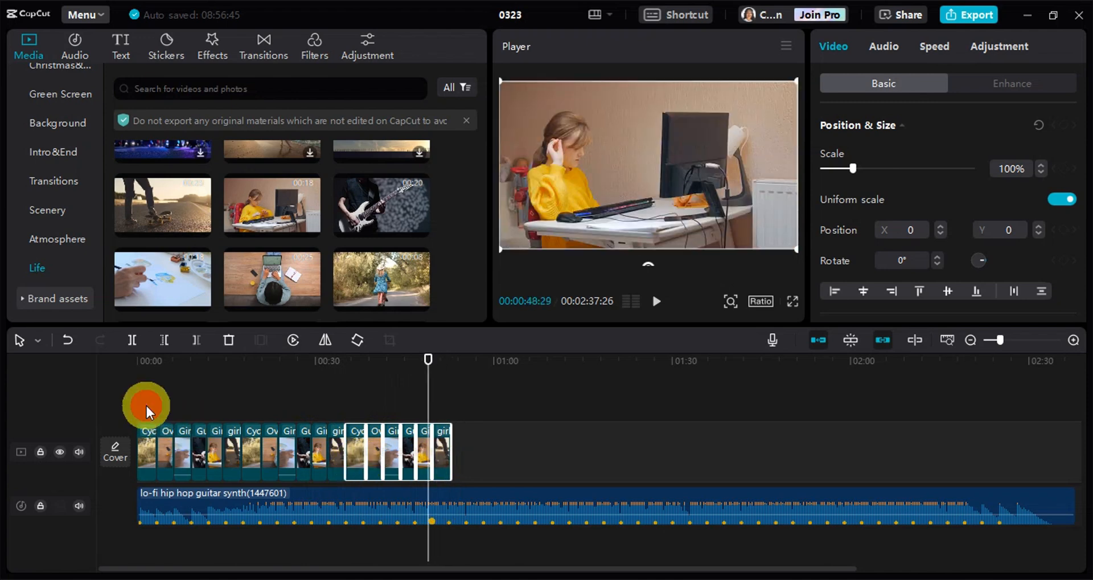
Add the Bottom Left II transition between the first cycling clip and the overhead laptop clip
click(145, 405)
click(163, 433)
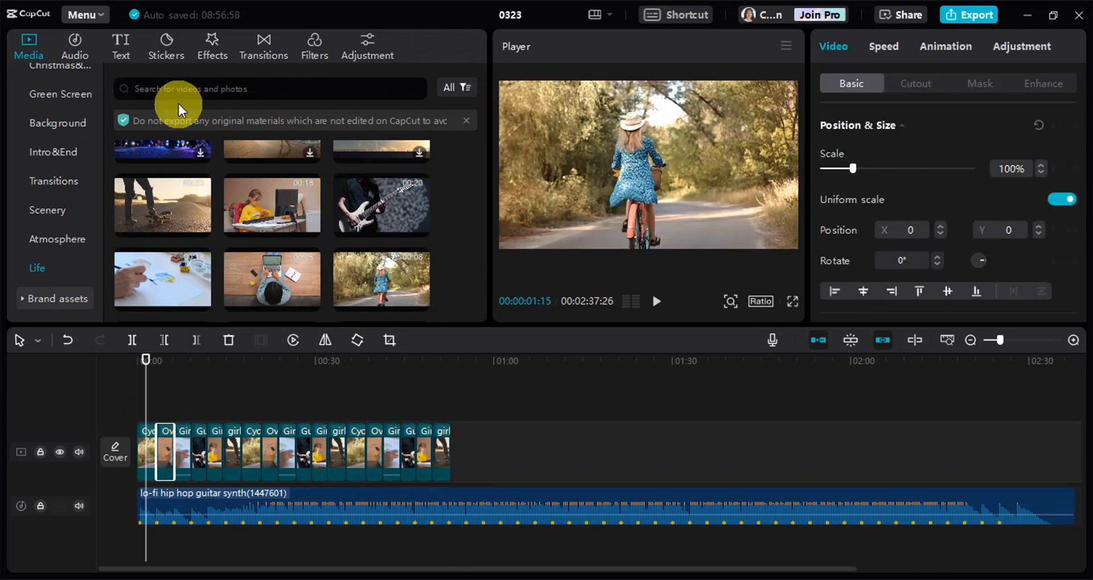
click(263, 43)
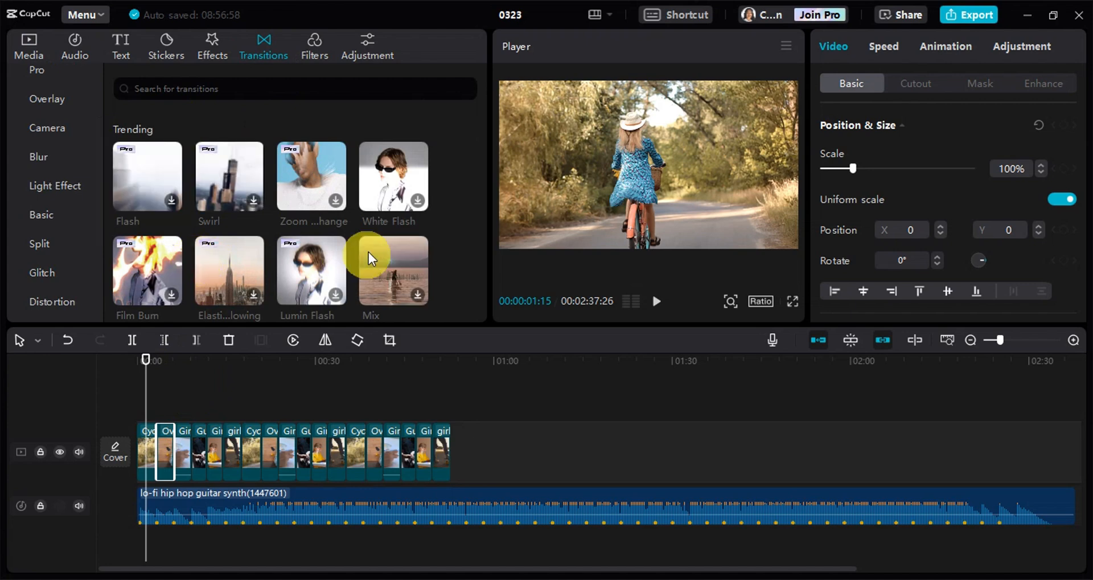
scroll(368, 252, down, 3)
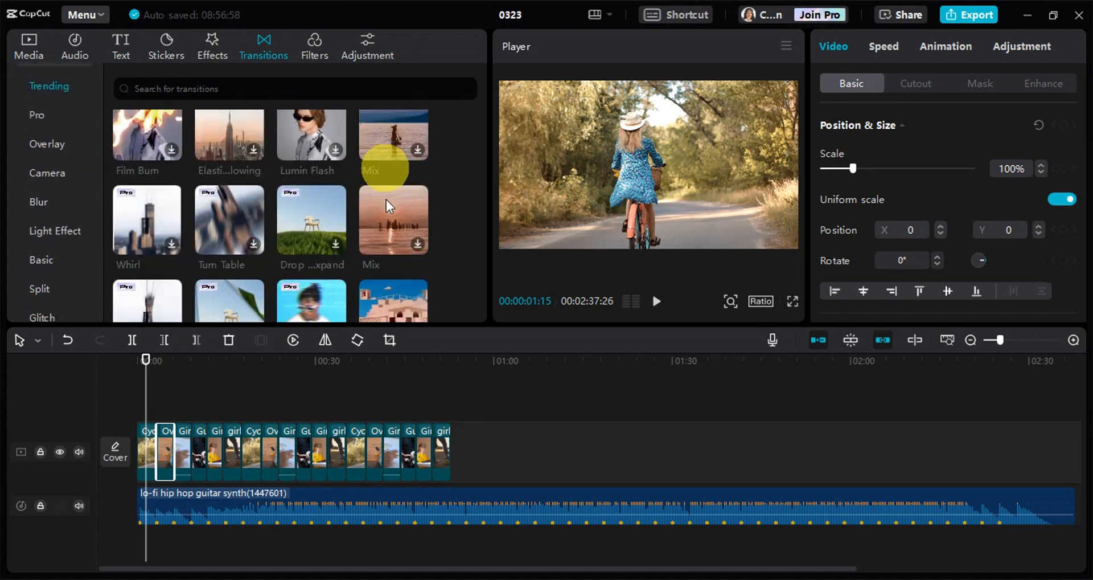
scroll(282, 254, down, 5)
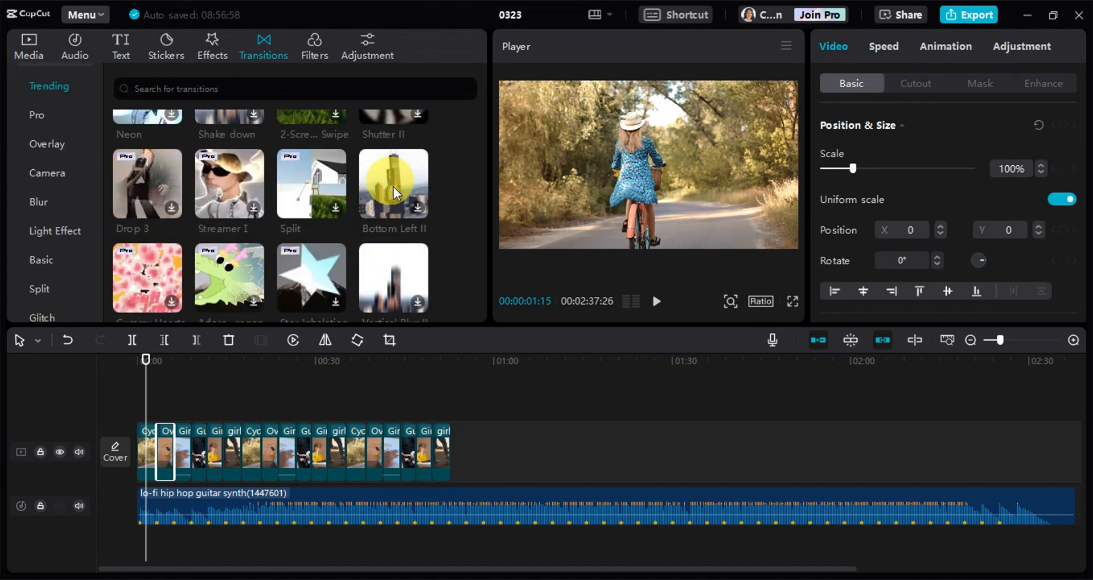
click(394, 187)
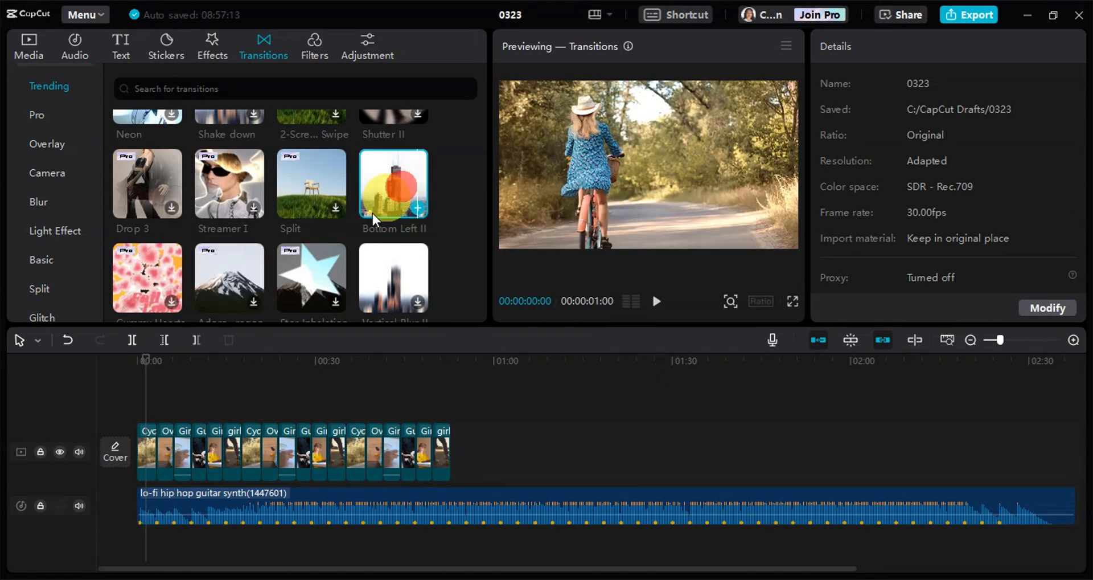
drag(373, 214, 137, 405)
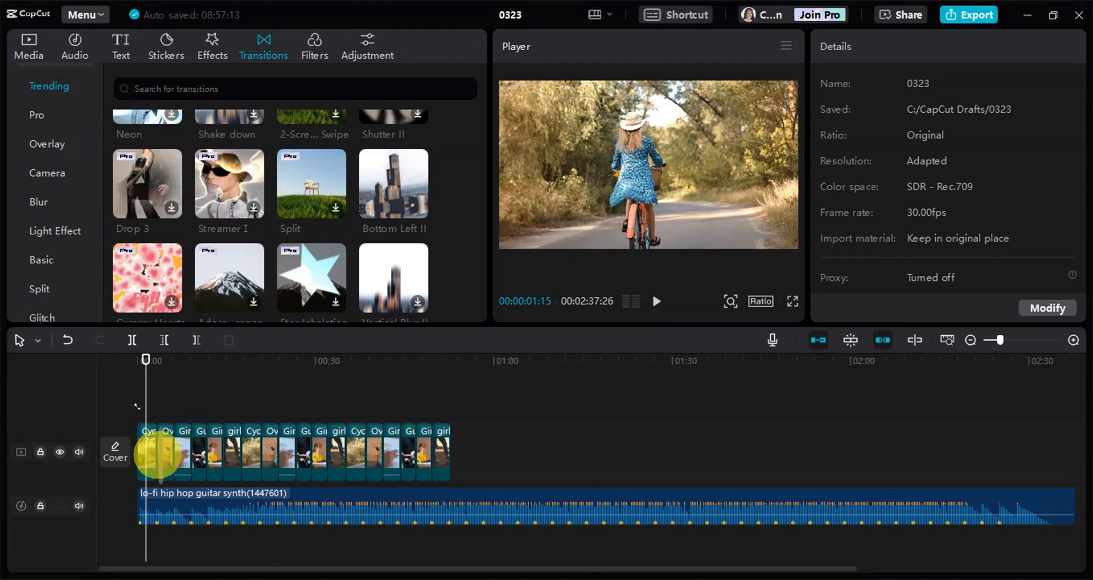
drag(155, 453, 166, 461)
key(Return)
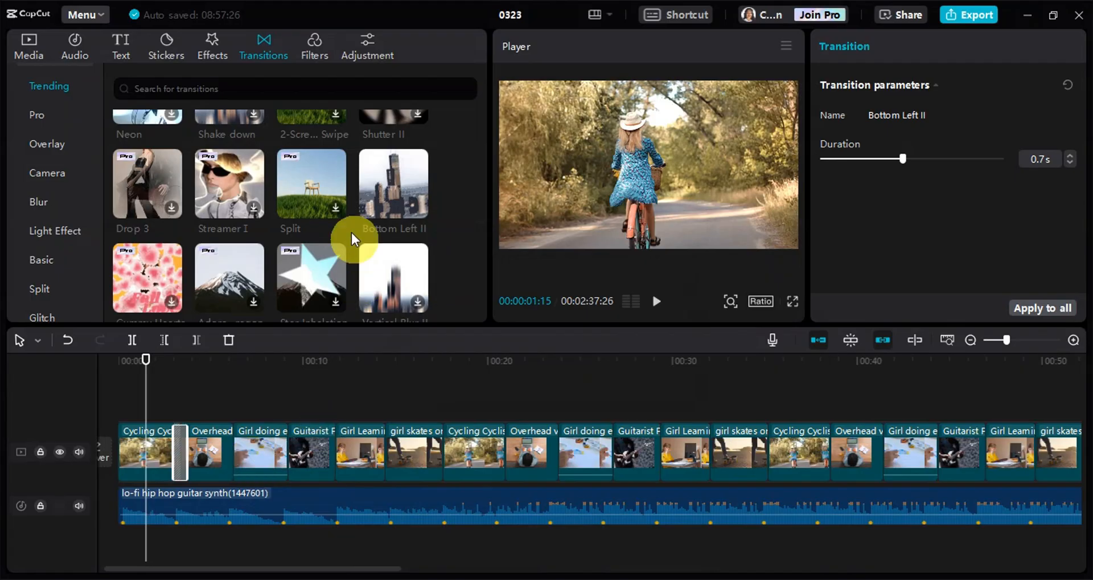
Add the Bottom Left II transition at the next four cuts, from the overhead laptop clip through to the first skateboard clip
drag(396, 203, 230, 452)
drag(400, 185, 285, 454)
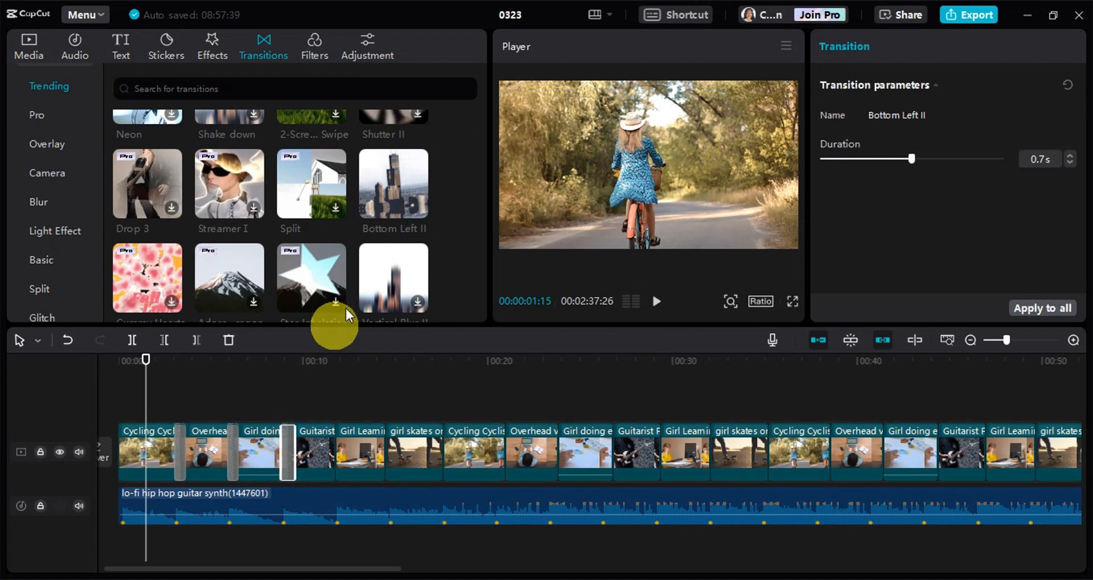
drag(388, 190, 380, 448)
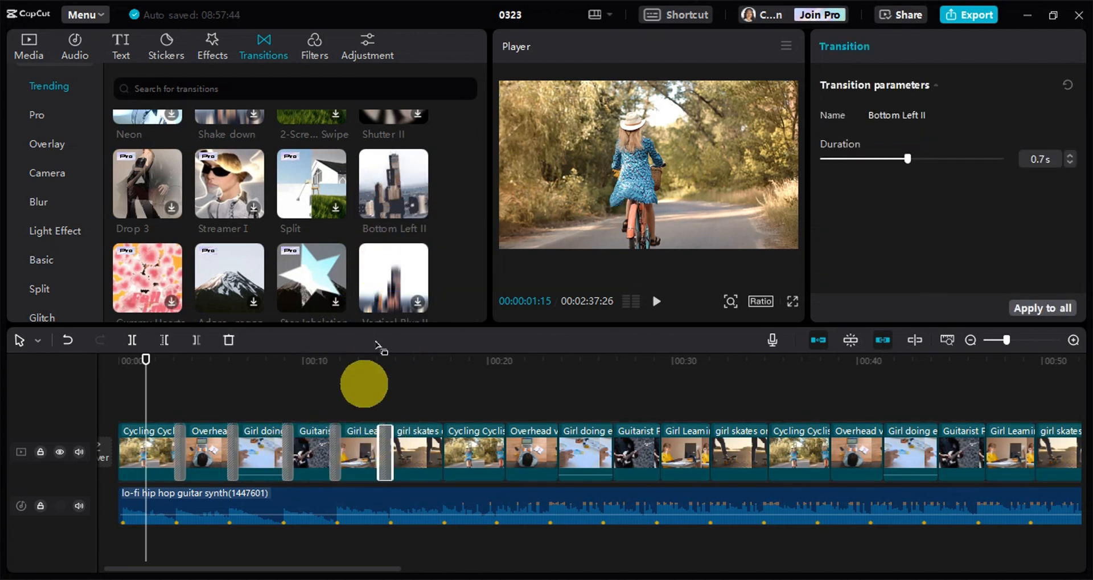
Add the Bottom Left II transition at all remaining cuts, starting between the first skateboard clip and the second cycling clip
drag(403, 191, 443, 450)
drag(371, 227, 503, 451)
drag(399, 188, 554, 451)
drag(422, 216, 609, 450)
Play the video full screen from the start, then scrub through the following clips to check the transitions against the beats
drag(488, 568, 134, 567)
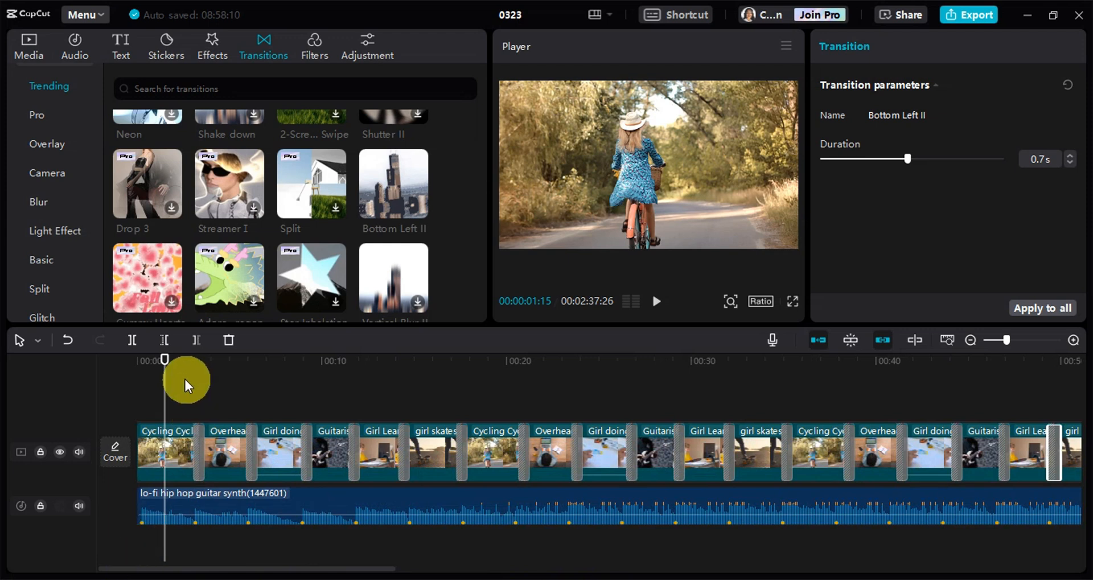
click(162, 380)
drag(163, 381, 137, 381)
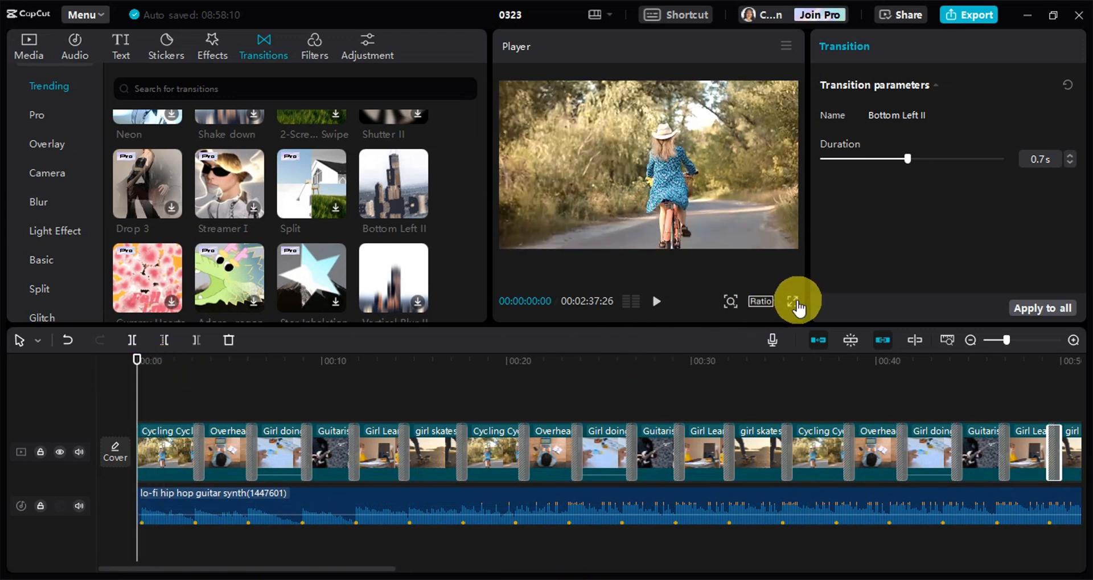
click(791, 303)
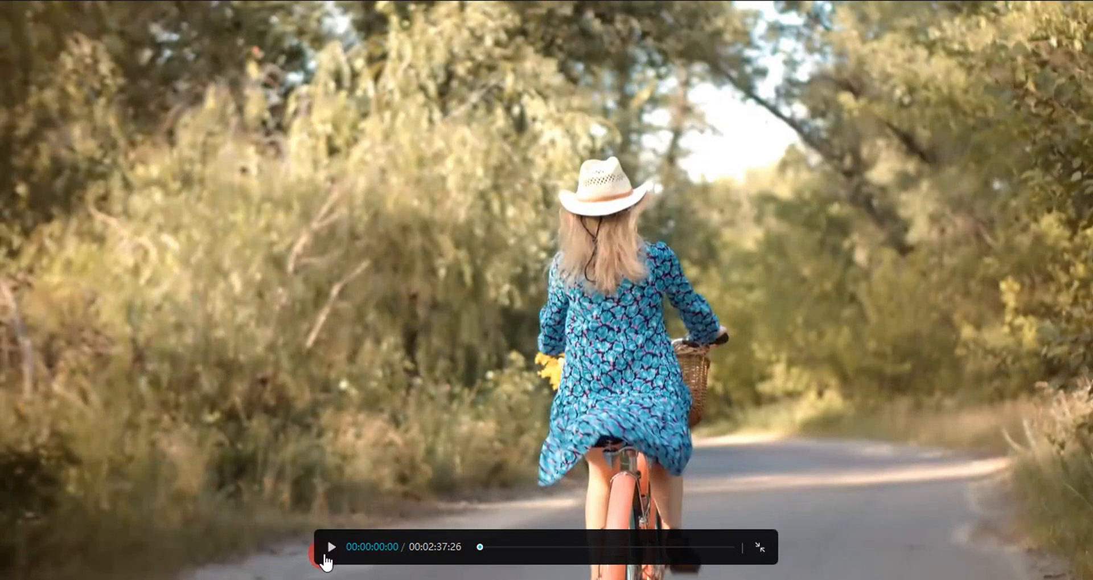
click(328, 540)
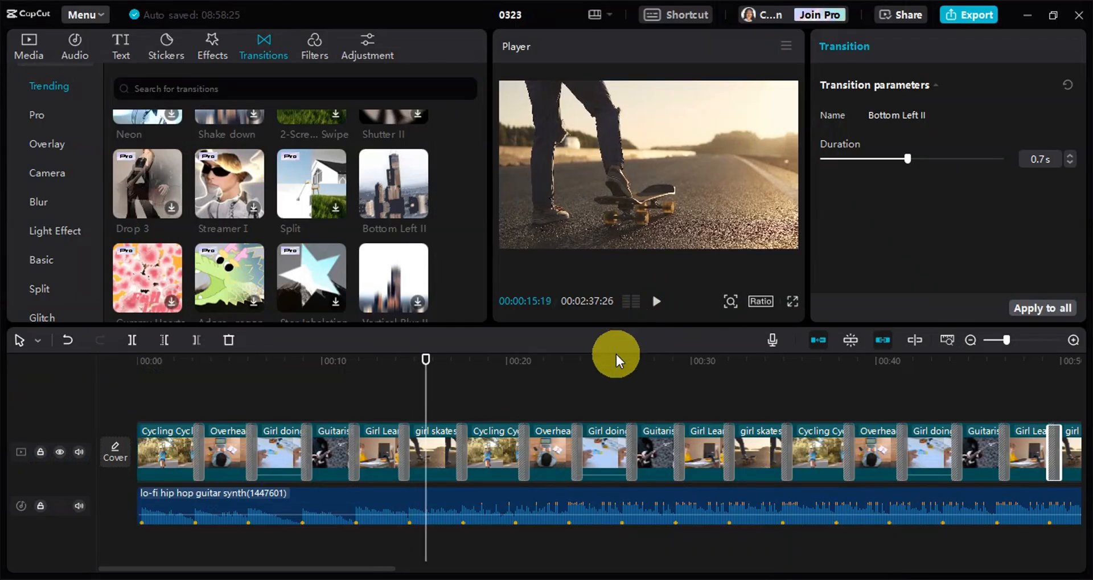
drag(435, 383, 511, 433)
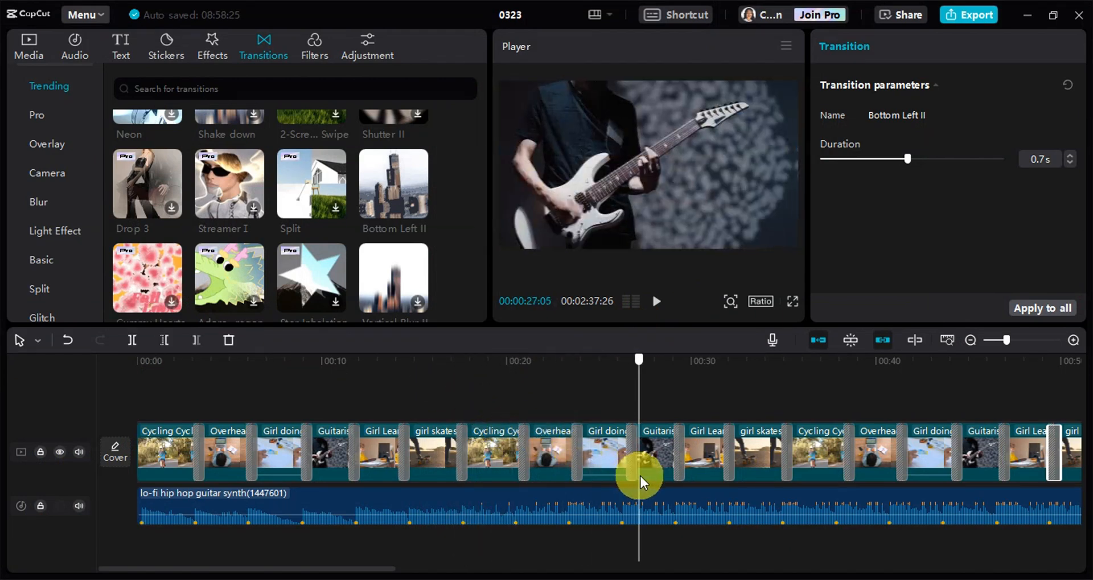